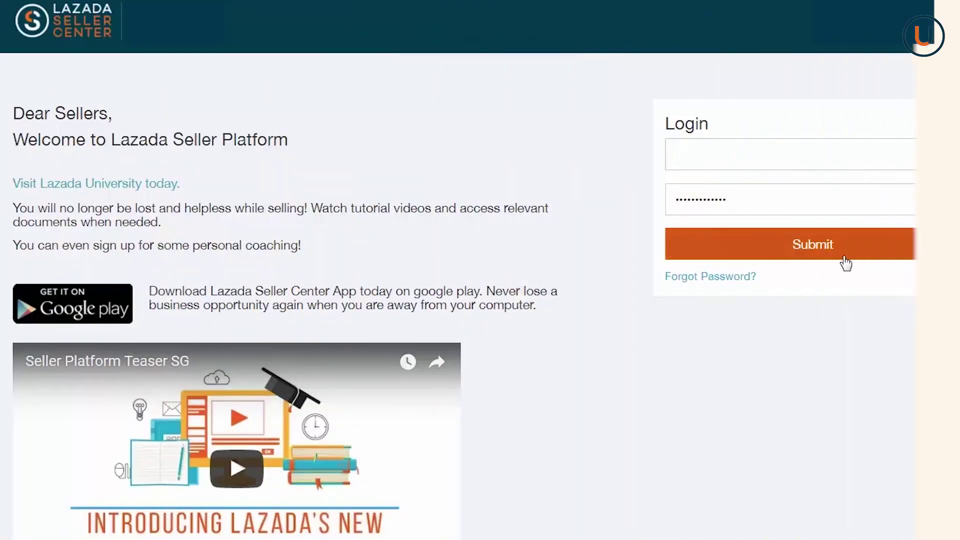
Log in to Seller Center and go to the Seller Promotions list.
{"action": "left_click", "coordinate": [847, 264]}
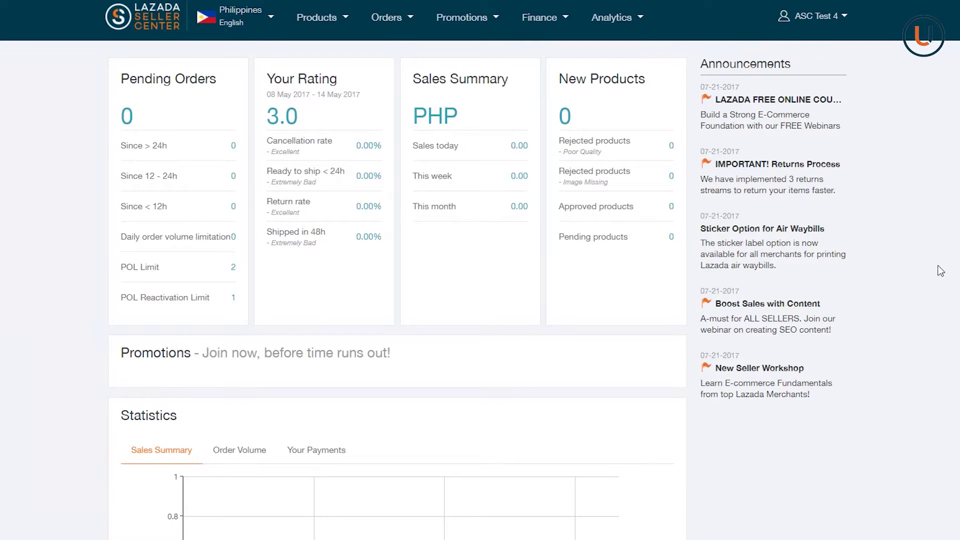
{"action": "left_click", "coordinate": [494, 36]}
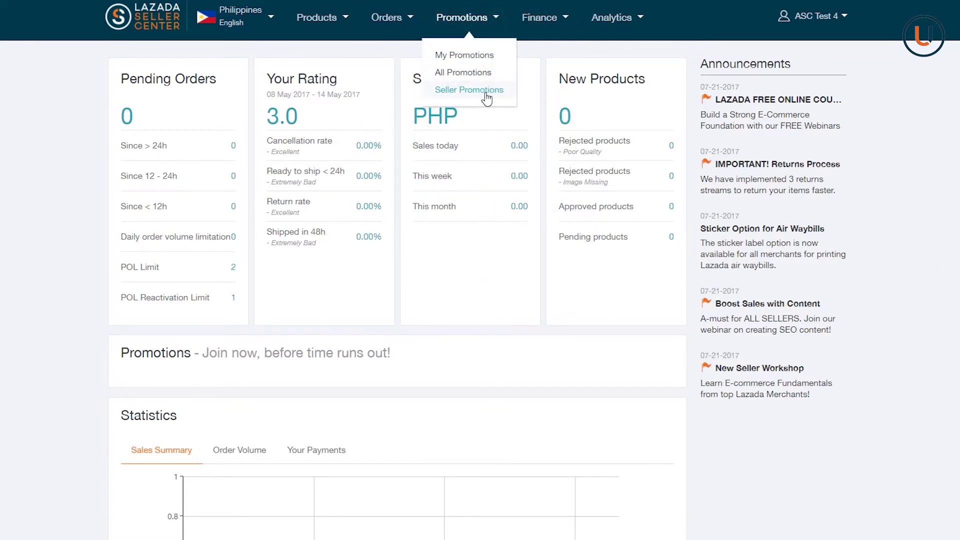
{"action": "left_click", "coordinate": [487, 92]}
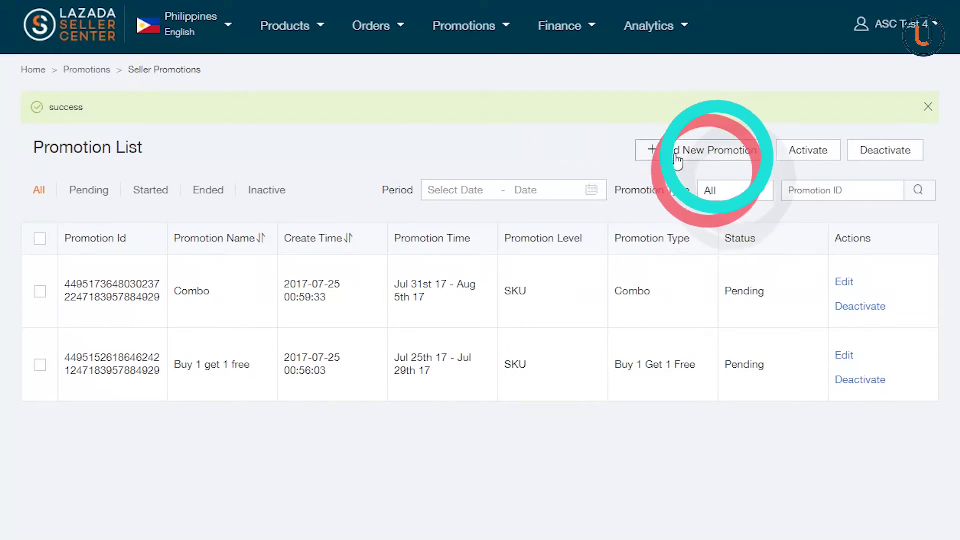
Start a new Quantity promotion named 'Buy 2 get 10% off'.
{"action": "left_click", "coordinate": [697, 151]}
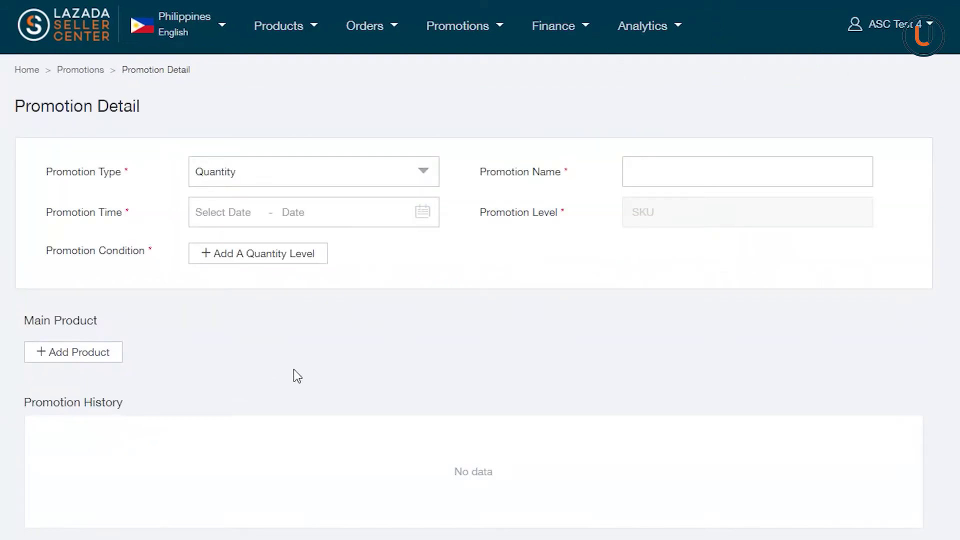
{"action": "left_click", "coordinate": [419, 184]}
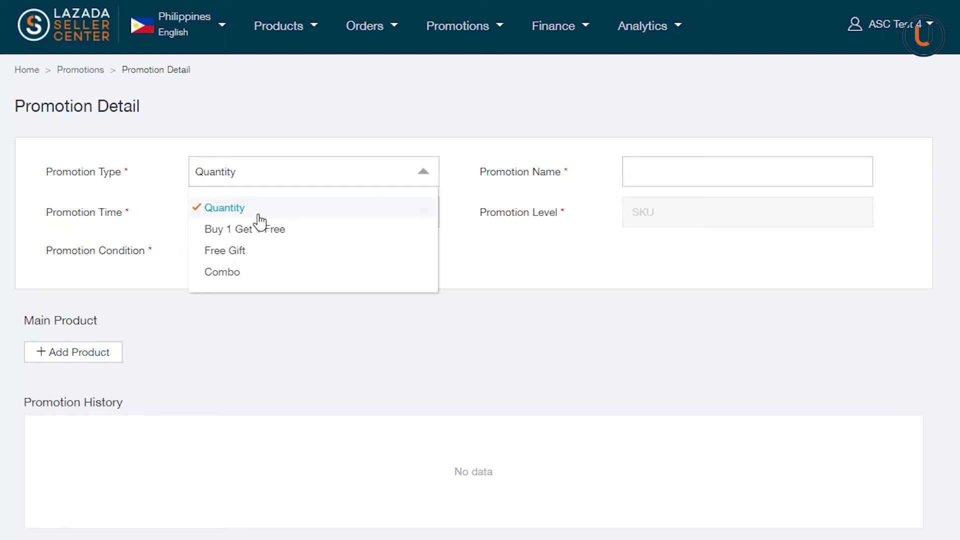
{"action": "left_click", "coordinate": [258, 214]}
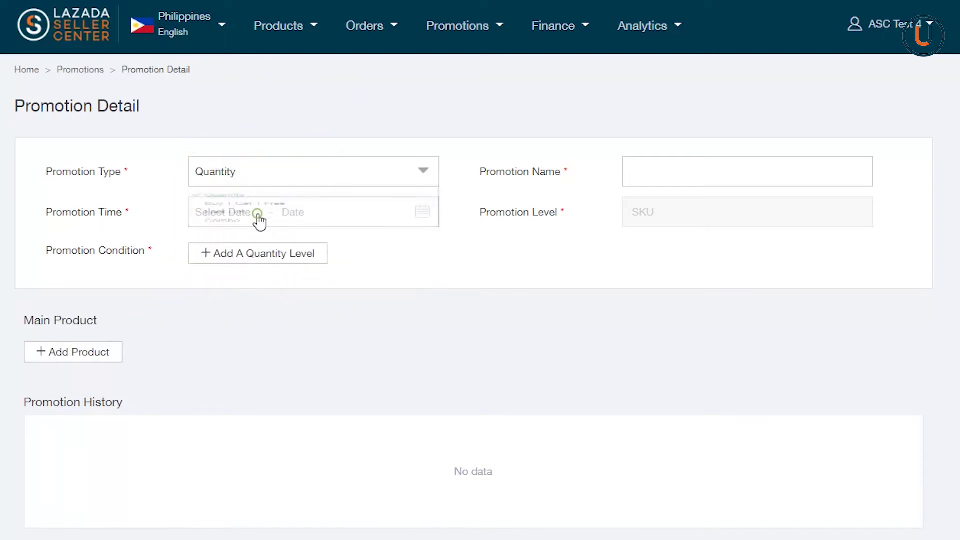
{"action": "left_click", "coordinate": [713, 176]}
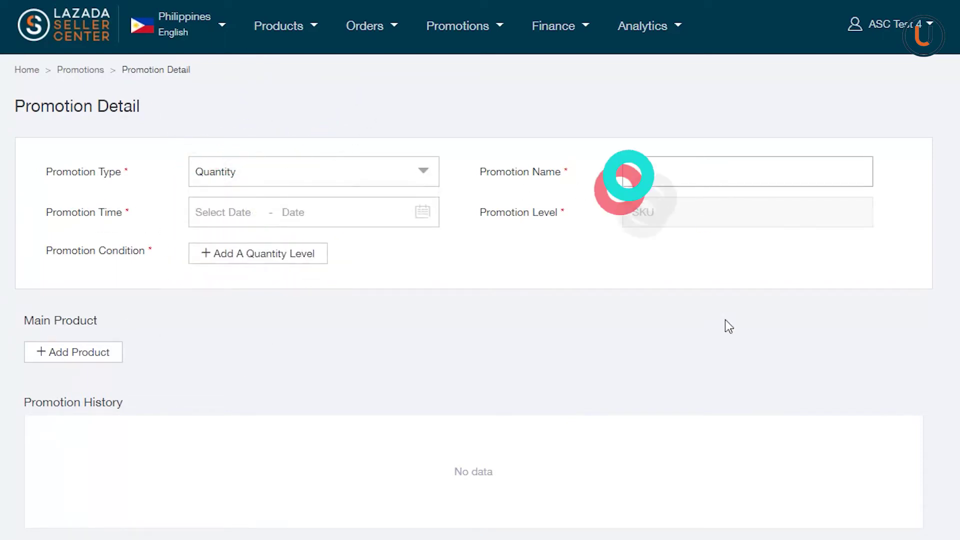
{"action": "type", "text": "Buy 2 get"}
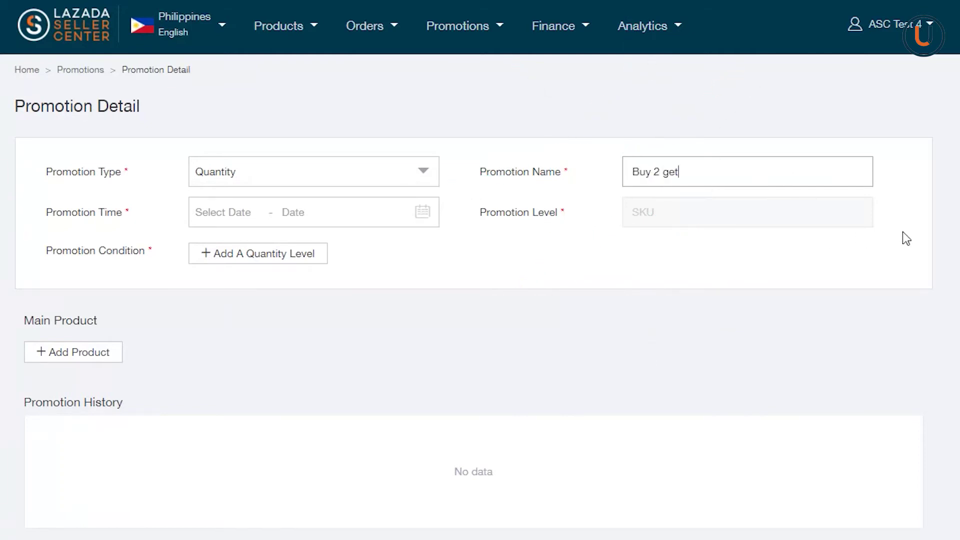
{"action": "type", "text": " 10% off"}
{"action": "left_click", "coordinate": [461, 250]}
Set the promotion time to run from 2017-08-01 to 2017-08-04.
{"action": "left_click", "coordinate": [421, 223]}
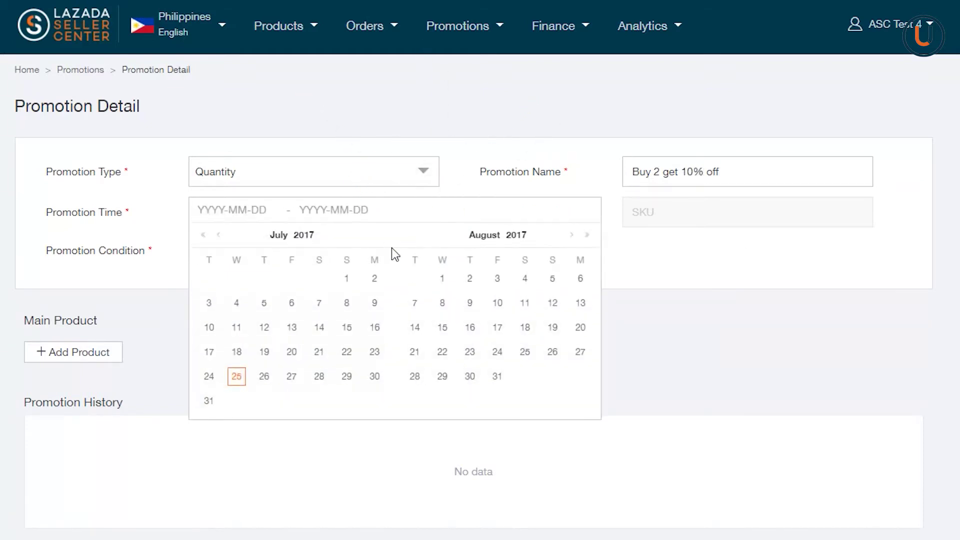
{"action": "left_click", "coordinate": [446, 278]}
{"action": "left_click", "coordinate": [325, 281]}
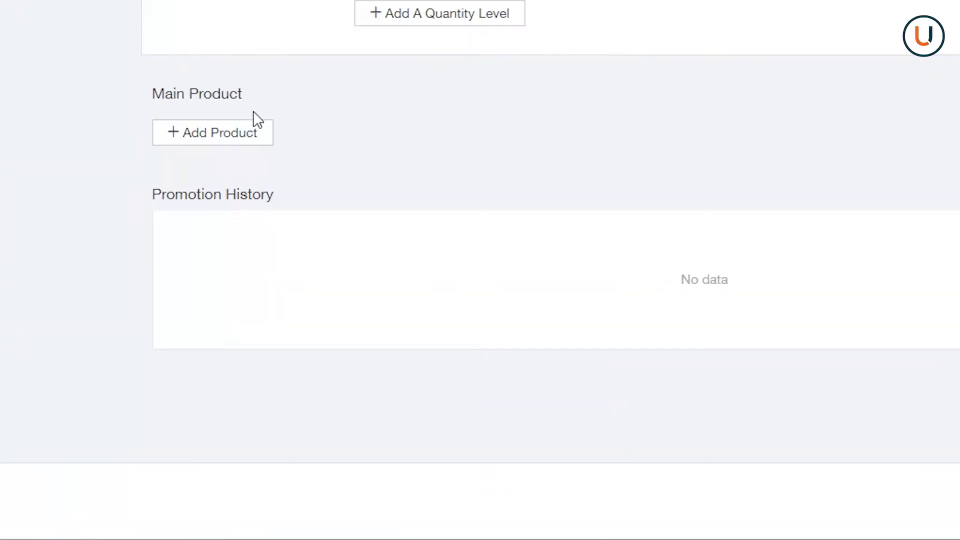
Add the botao test product to the Quantity promotion.
{"action": "left_click", "coordinate": [68, 351]}
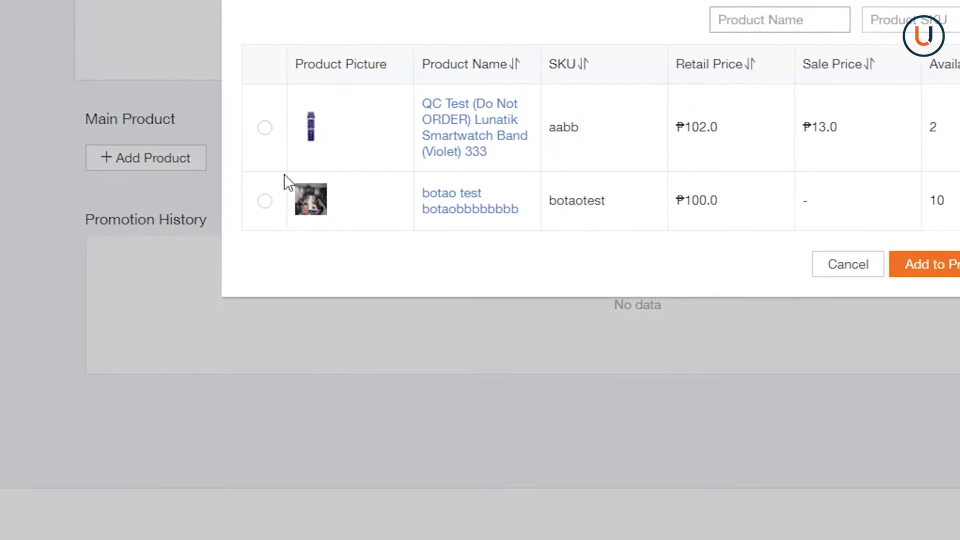
{"action": "left_click", "coordinate": [335, 177]}
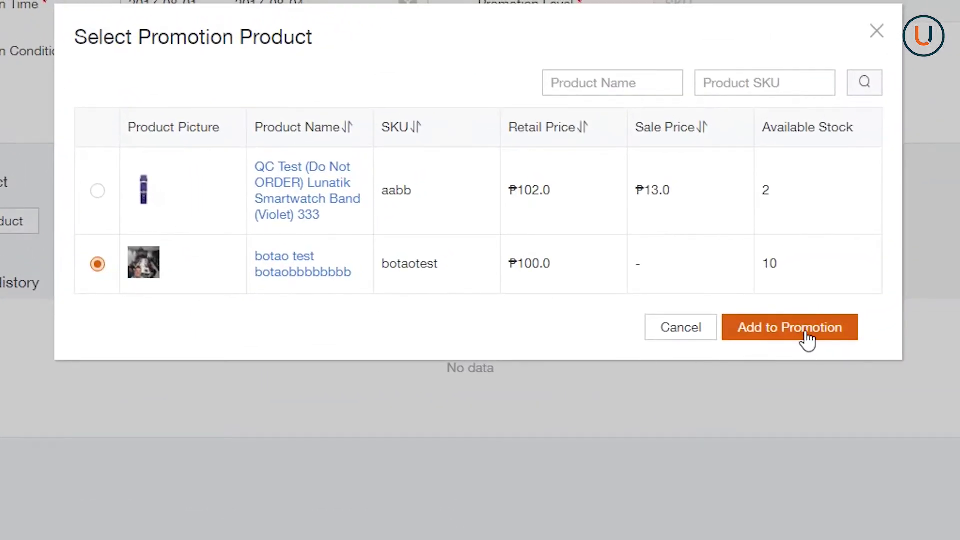
{"action": "left_click", "coordinate": [808, 331]}
Add a quantity level of buy 2 for 10% off and submit the promotion.
{"action": "left_click", "coordinate": [320, 235]}
{"action": "left_click", "coordinate": [315, 245]}
{"action": "type", "text": "2"}
{"action": "left_click", "coordinate": [473, 242]}
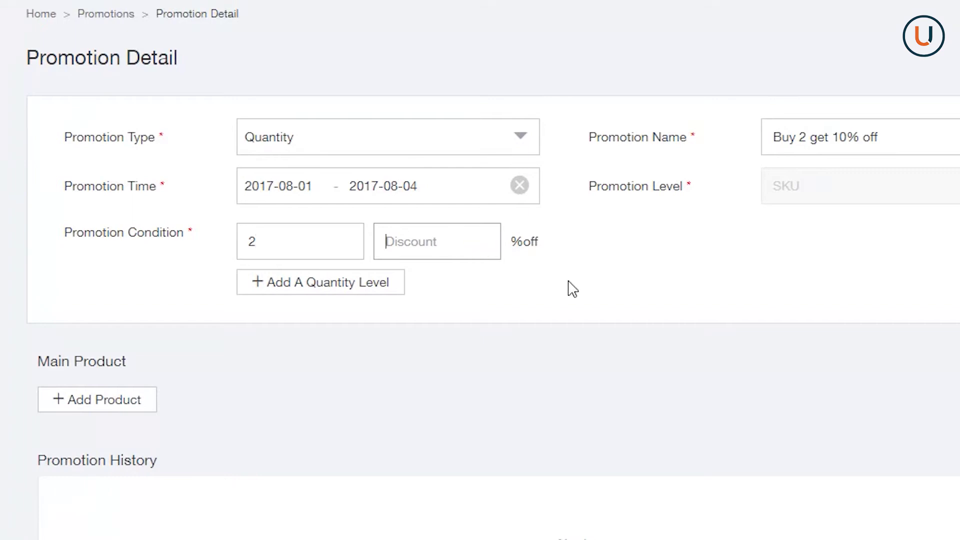
{"action": "type", "text": "10"}
{"action": "left_click", "coordinate": [512, 309]}
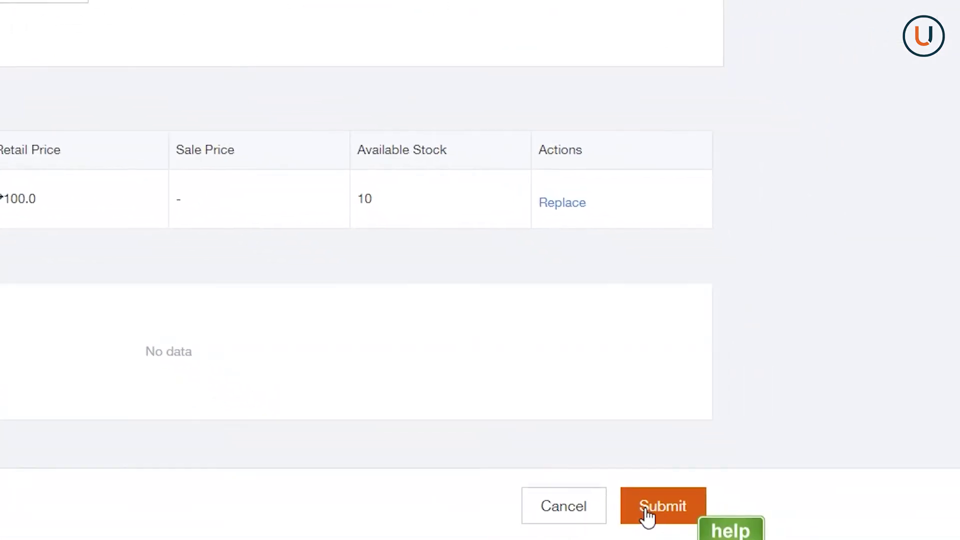
{"action": "left_click", "coordinate": [647, 515]}
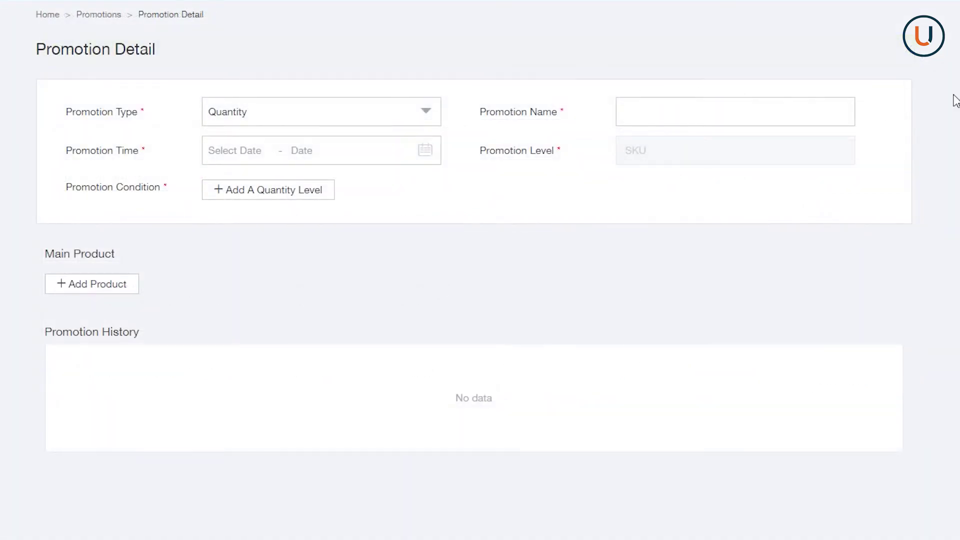
Make it a Buy 1 Get 1 Free promotion named 'Buy 1 get 1 free', running 2017-07-26 to 2017-07-29.
{"action": "left_click", "coordinate": [250, 119]}
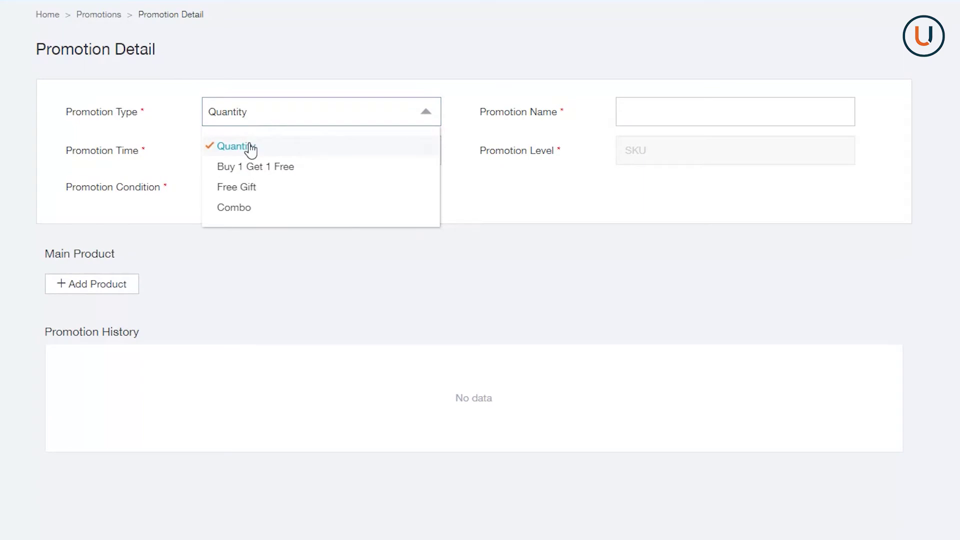
{"action": "left_click", "coordinate": [281, 174]}
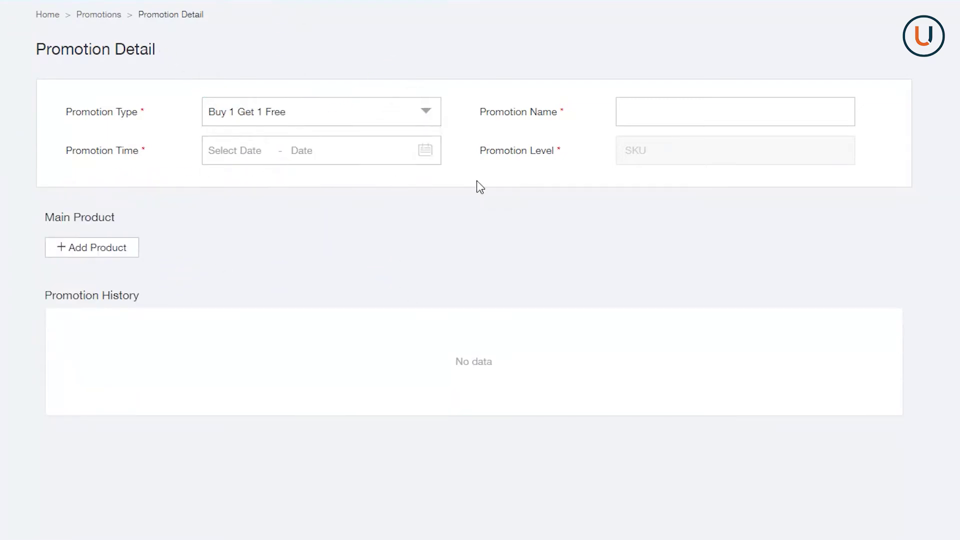
{"action": "left_click", "coordinate": [661, 112]}
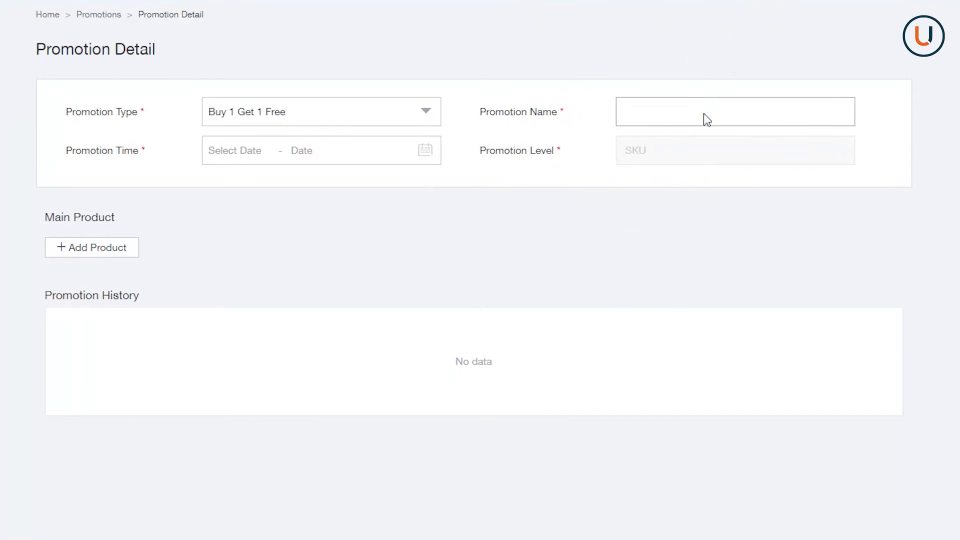
{"action": "type", "text": "Buy 1 get 1 free"}
{"action": "left_click", "coordinate": [424, 150]}
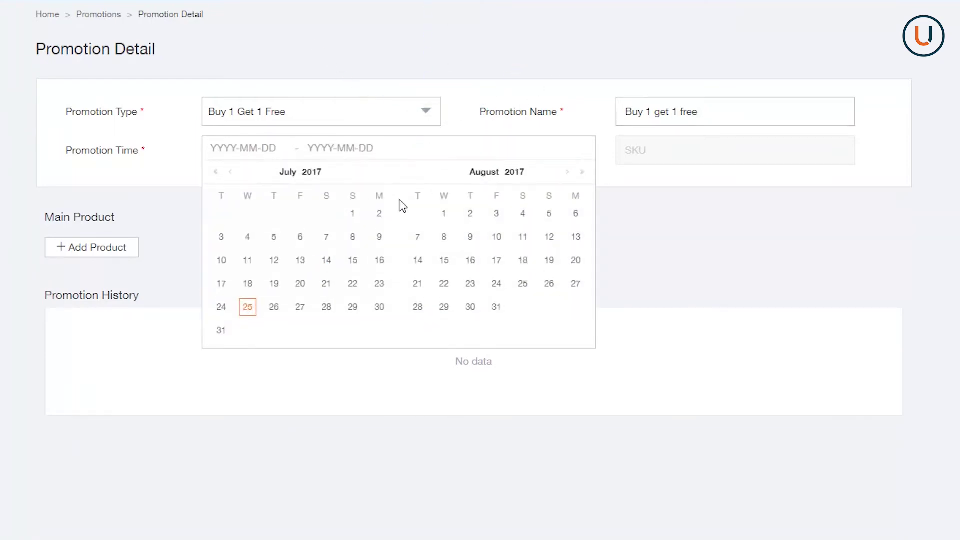
{"action": "left_click", "coordinate": [273, 307]}
{"action": "left_click", "coordinate": [353, 307]}
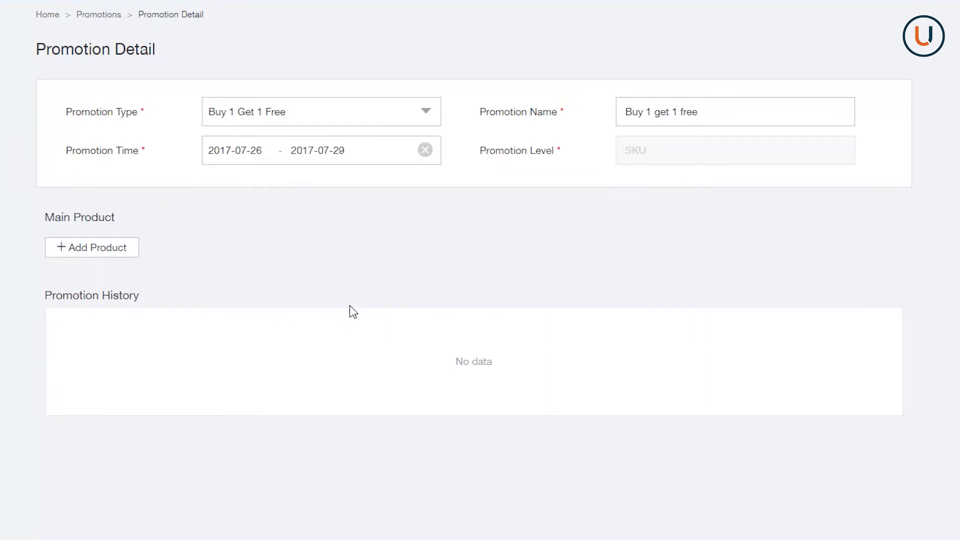
Add the smartwatch band as the product and submit the promotion.
{"action": "left_click", "coordinate": [121, 253]}
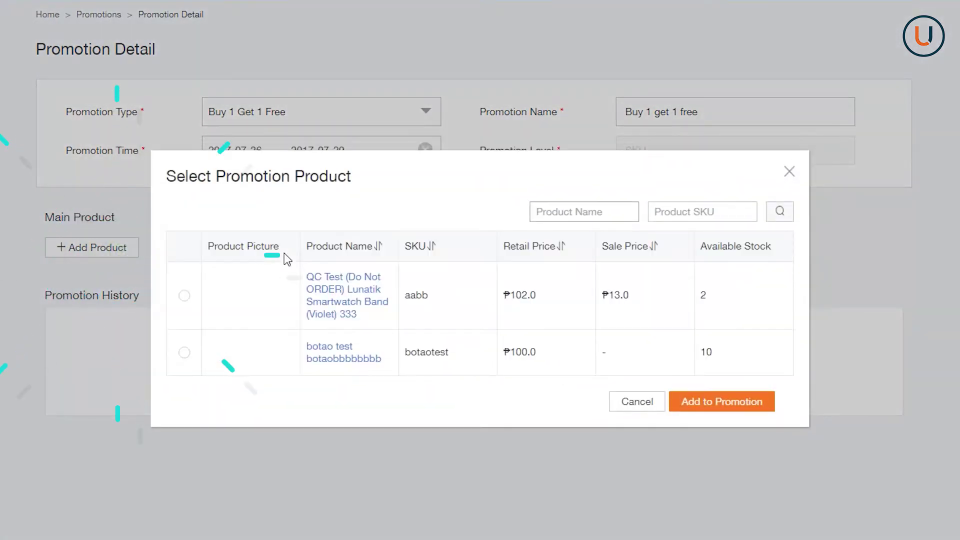
{"action": "left_click", "coordinate": [184, 296]}
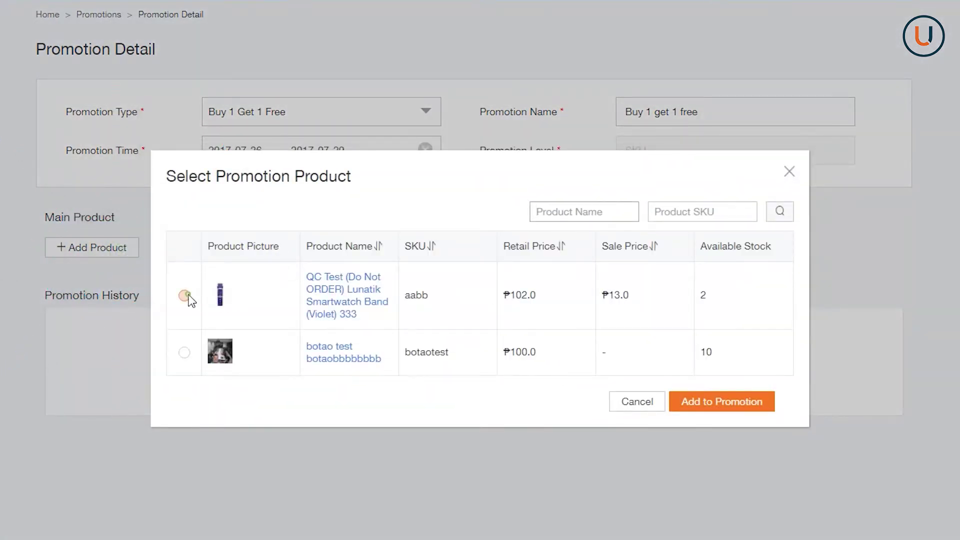
{"action": "left_click", "coordinate": [727, 415]}
{"action": "scroll", "coordinate": [655, 385], "scroll_direction": "down", "scroll_amount": 2}
{"action": "left_click", "coordinate": [858, 516]}
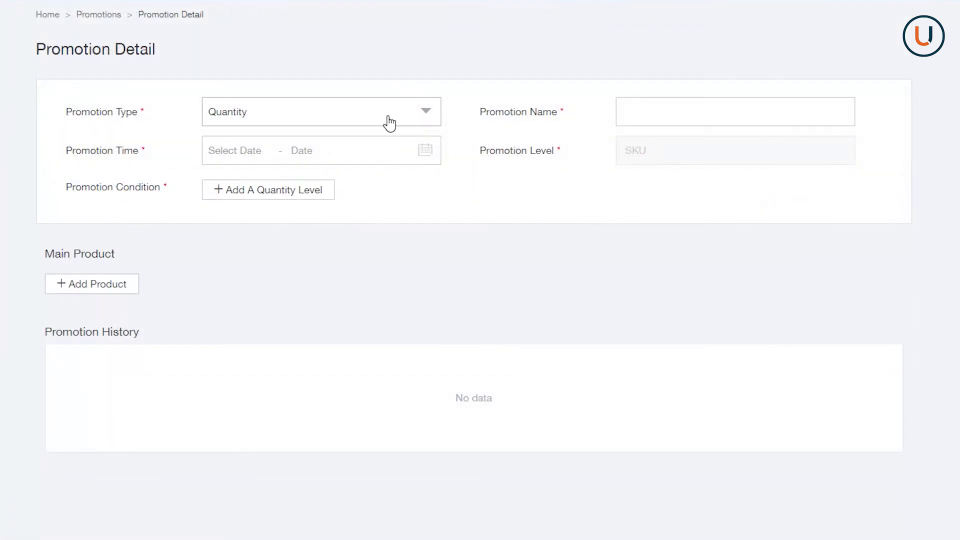
Make it a Free Gift promotion named 'Free gift', running 2017-07-29 to 2017-07-31.
{"action": "left_click", "coordinate": [385, 119]}
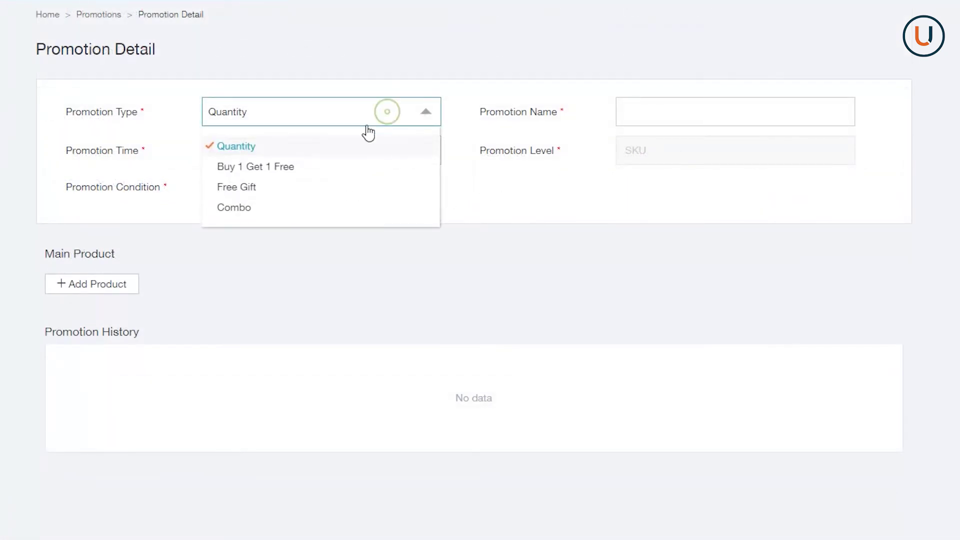
{"action": "left_click", "coordinate": [348, 195]}
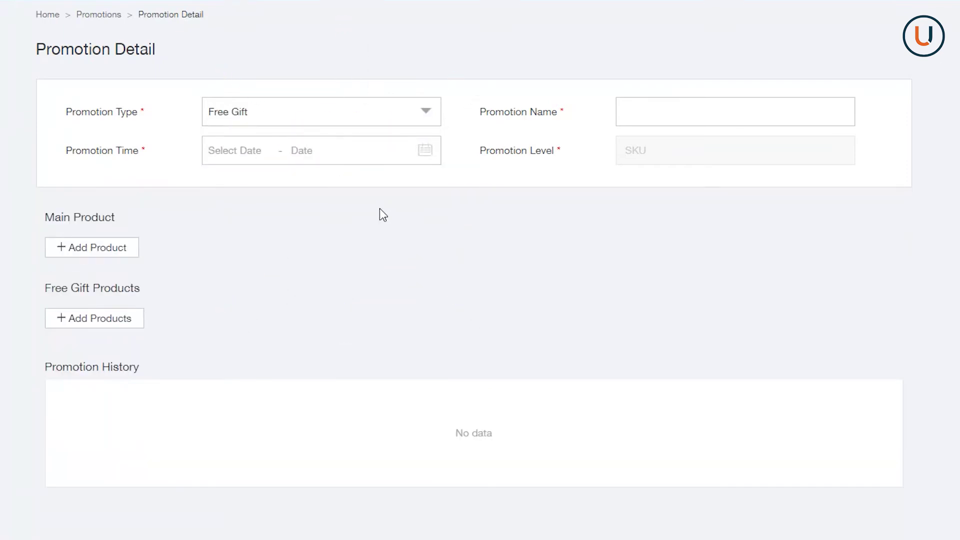
{"action": "left_click", "coordinate": [659, 113]}
{"action": "type", "text": "Free gift"}
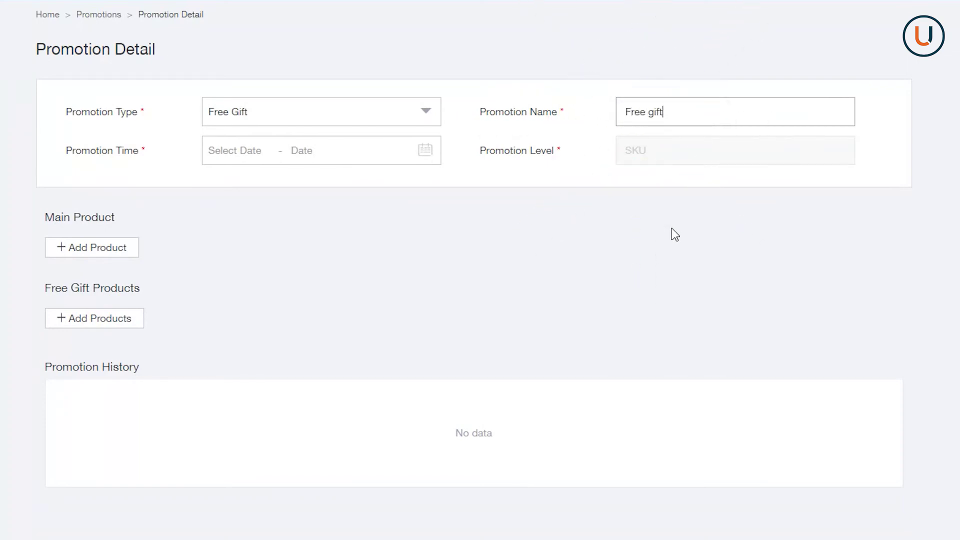
{"action": "left_click", "coordinate": [428, 159]}
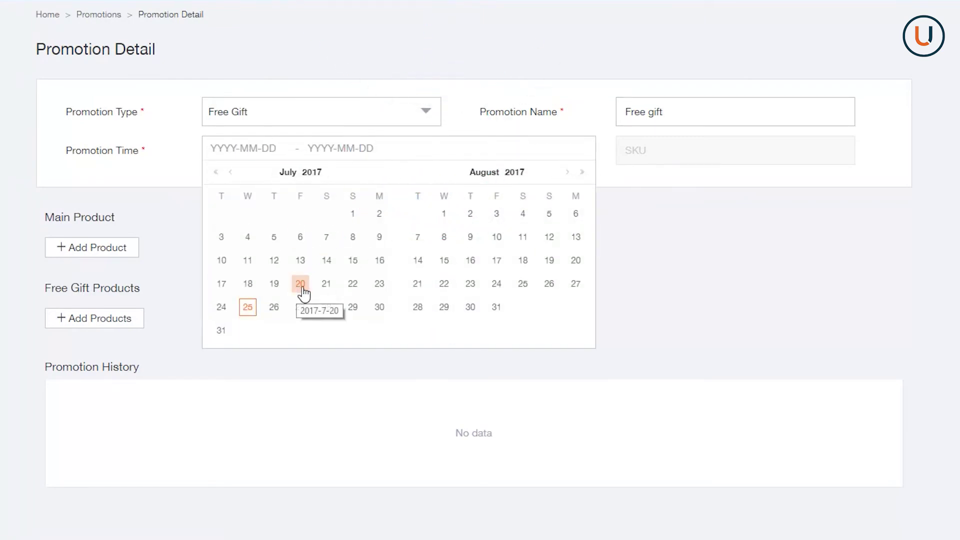
{"action": "left_click", "coordinate": [353, 307]}
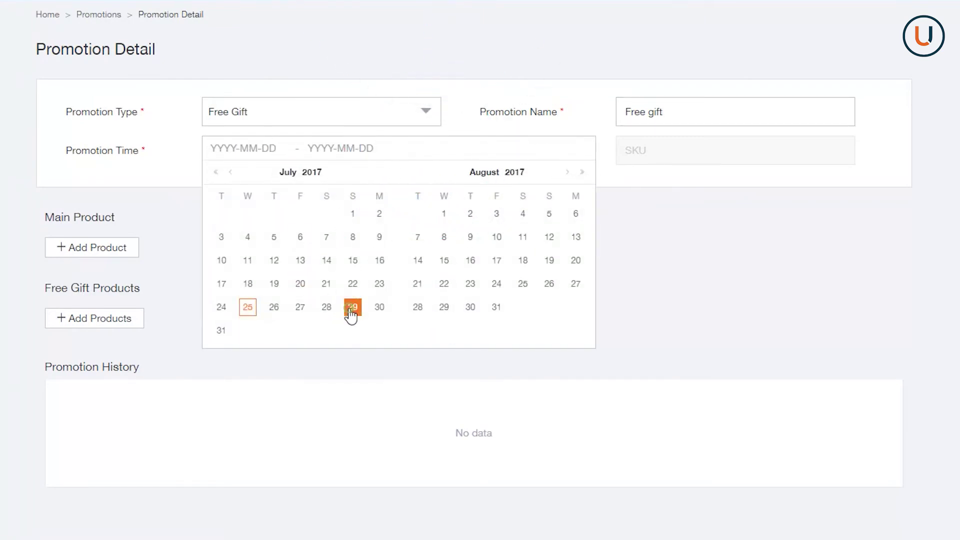
{"action": "left_click", "coordinate": [221, 330]}
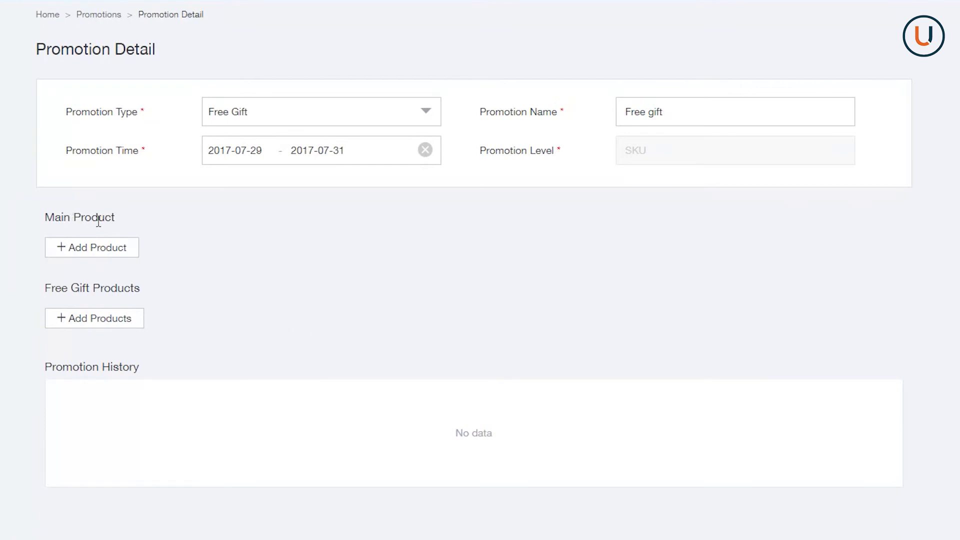
Set the smartwatch band as main product and botao test as the free gift, then submit.
{"action": "left_click", "coordinate": [100, 249]}
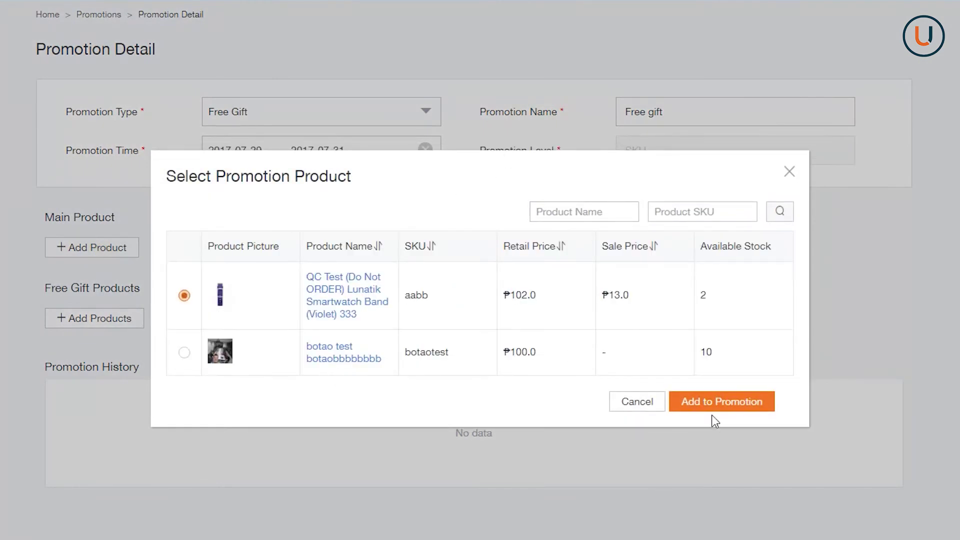
{"action": "left_click", "coordinate": [714, 406]}
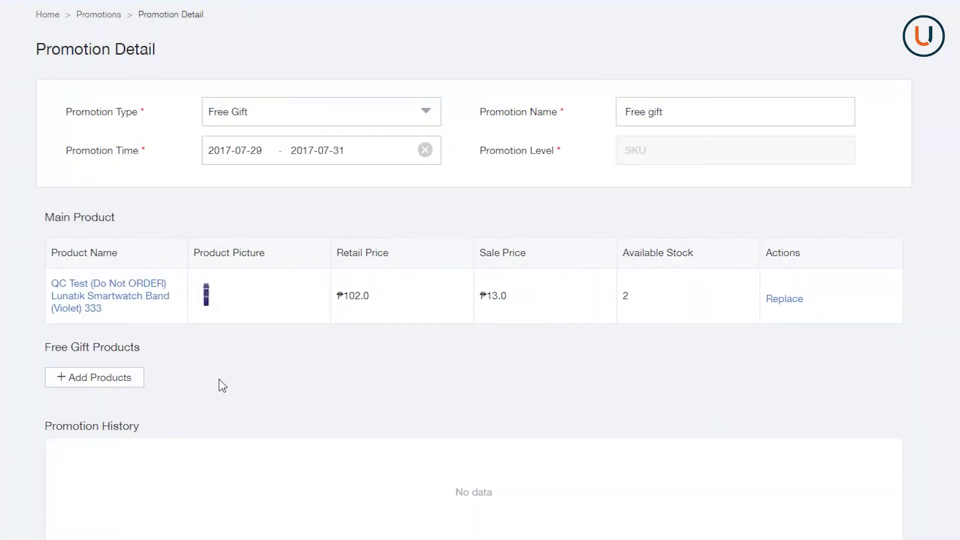
{"action": "left_click", "coordinate": [108, 381]}
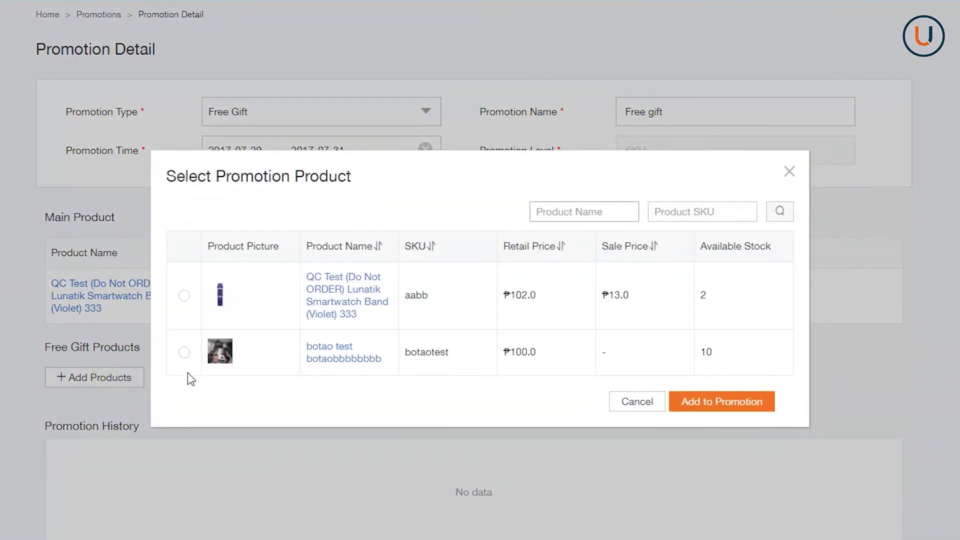
{"action": "left_click", "coordinate": [185, 353]}
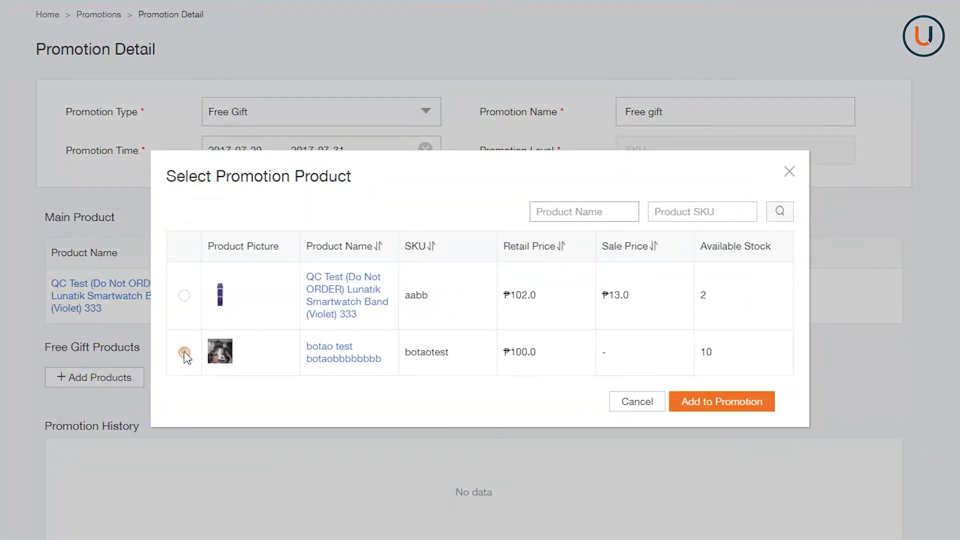
{"action": "left_click", "coordinate": [729, 402]}
{"action": "scroll", "coordinate": [712, 306], "scroll_direction": "down", "scroll_amount": 2}
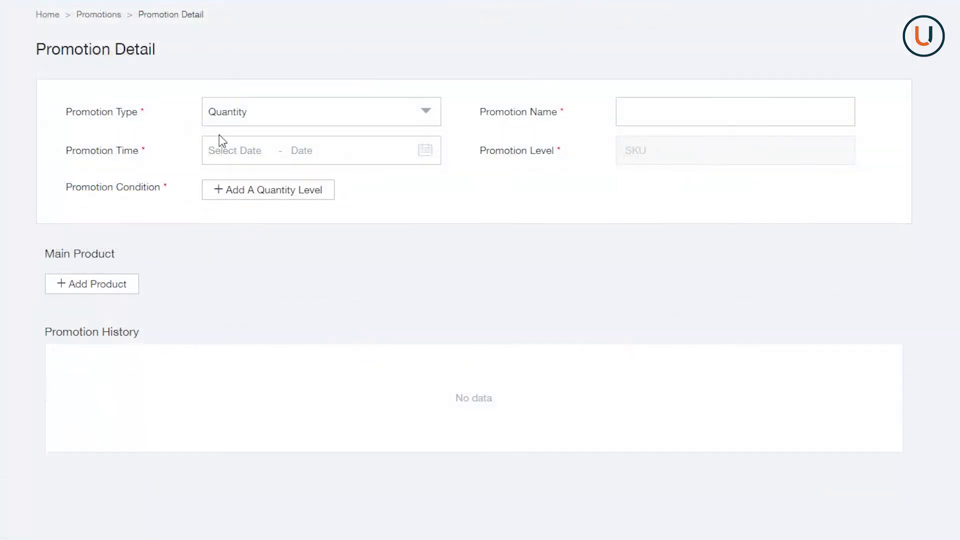
Switch the type to Combo, name it 'Combo', and run it 2017-08-01 to 2017-08-05.
{"action": "left_click", "coordinate": [268, 123]}
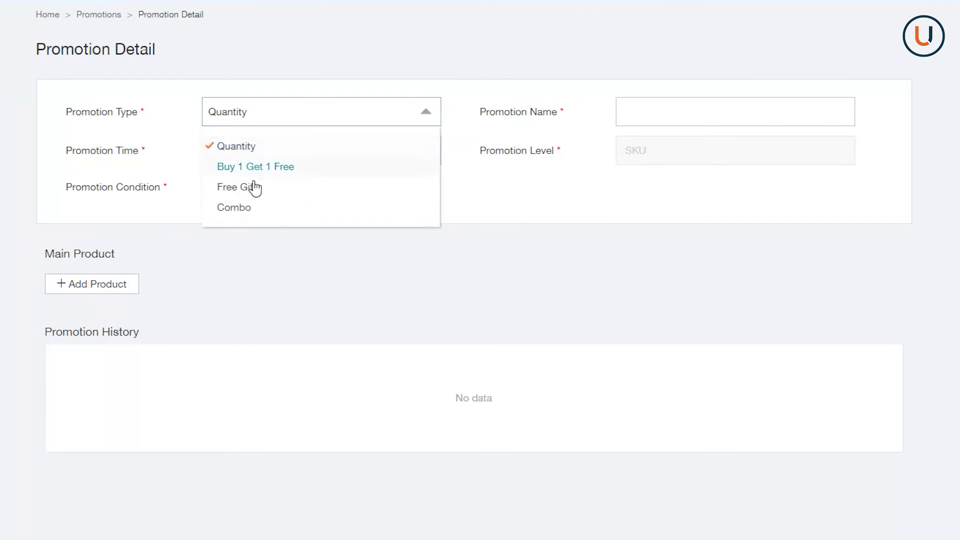
{"action": "left_click", "coordinate": [278, 214]}
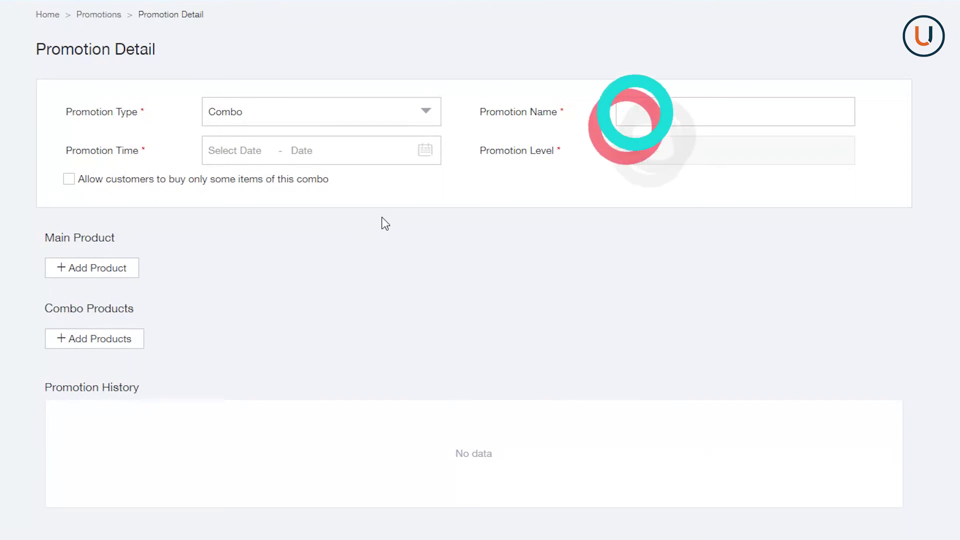
{"action": "left_click", "coordinate": [632, 110]}
{"action": "type", "text": "Combo"}
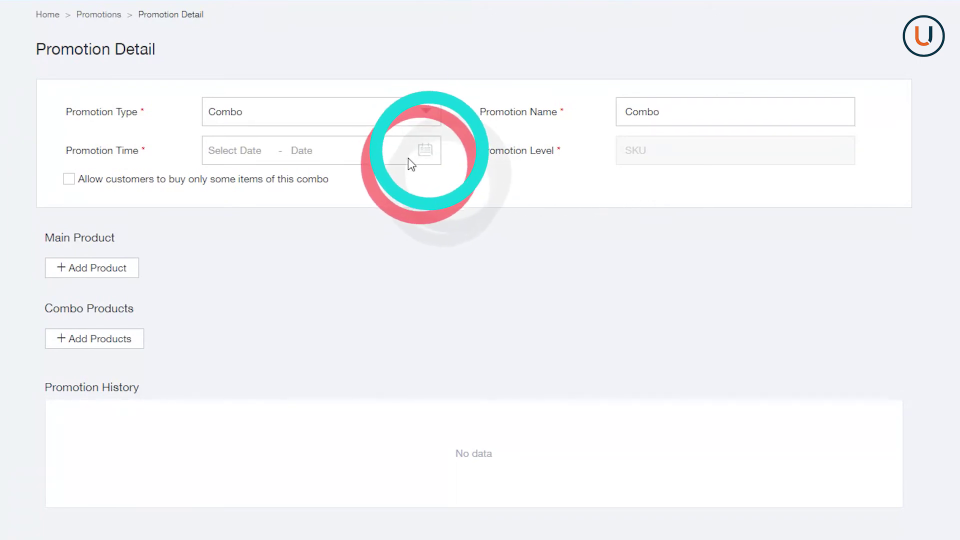
{"action": "left_click", "coordinate": [426, 155]}
{"action": "left_click", "coordinate": [442, 212]}
{"action": "left_click", "coordinate": [350, 212]}
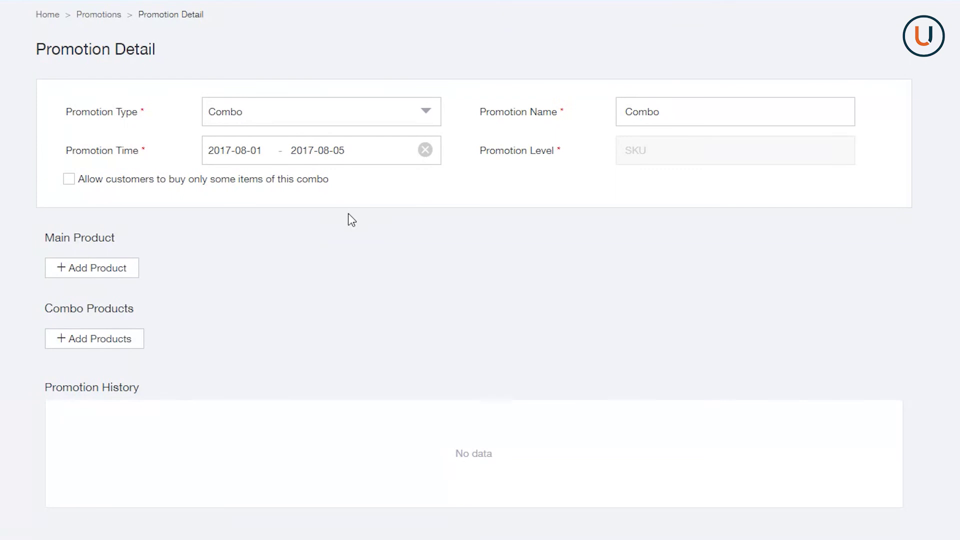
Add the smartwatch band as main product and botao test as an additional combo product.
{"action": "left_click", "coordinate": [121, 275]}
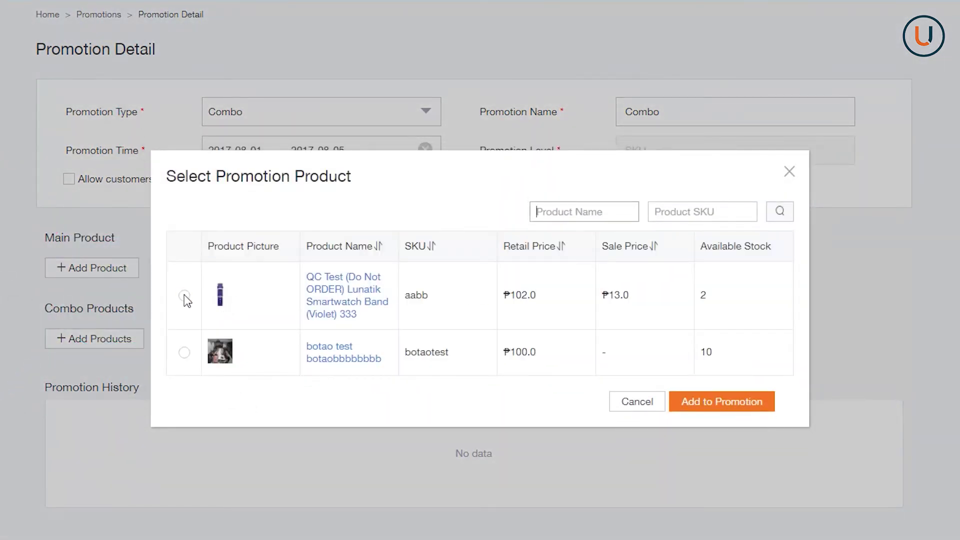
{"action": "left_click", "coordinate": [184, 296]}
{"action": "left_click", "coordinate": [710, 403]}
{"action": "left_click", "coordinate": [142, 419]}
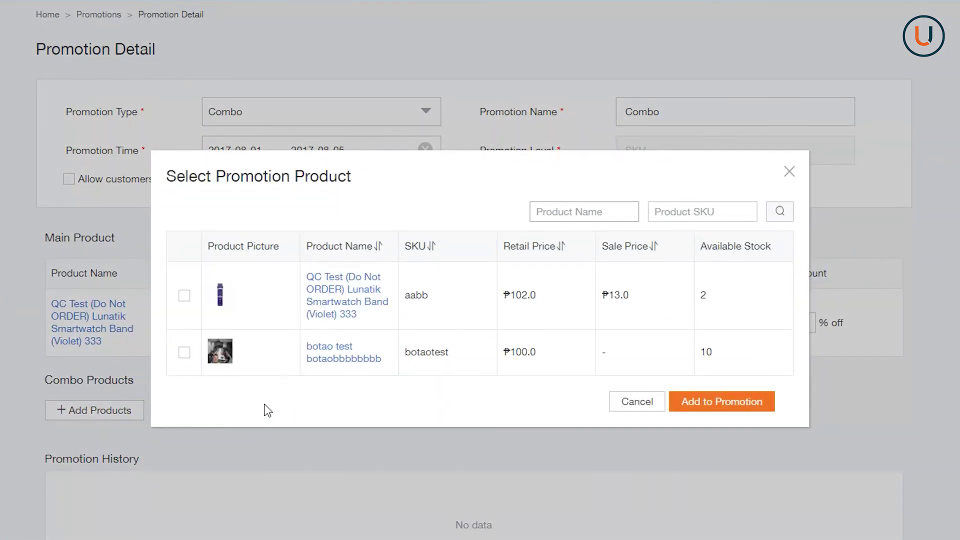
{"action": "left_click", "coordinate": [184, 353]}
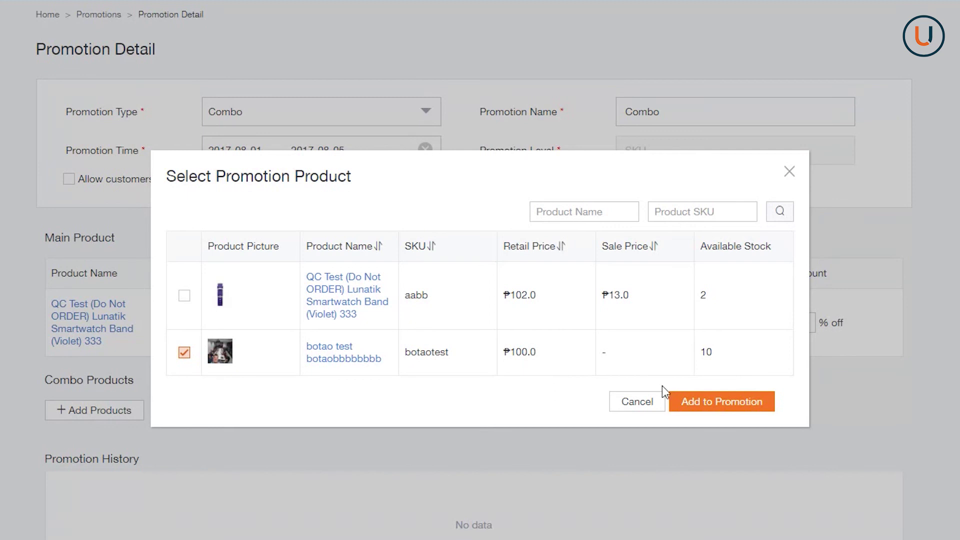
{"action": "left_click", "coordinate": [710, 402]}
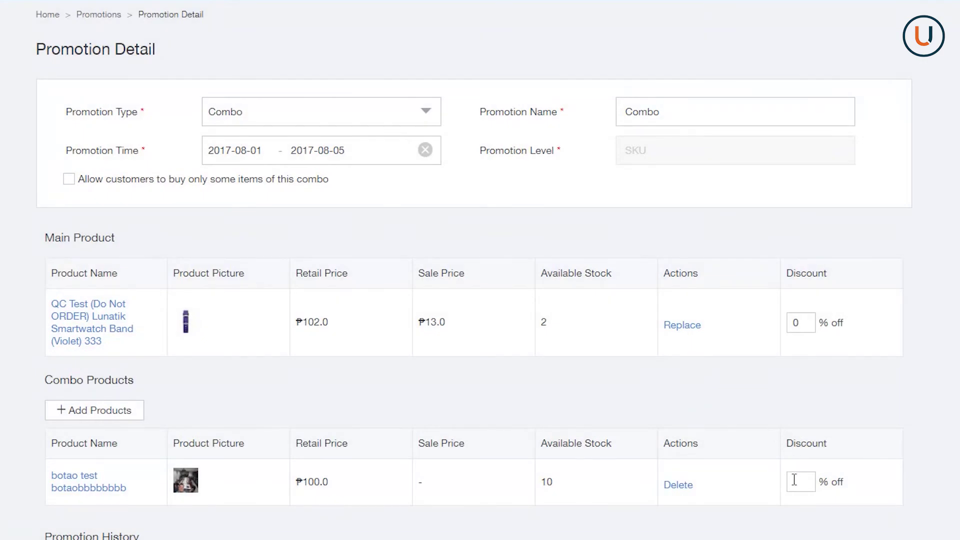
Give both products a 5% discount and submit the Combo promotion.
{"action": "double_click", "coordinate": [798, 323]}
{"action": "type", "text": "5"}
{"action": "left_click", "coordinate": [808, 488]}
{"action": "type", "text": "5"}
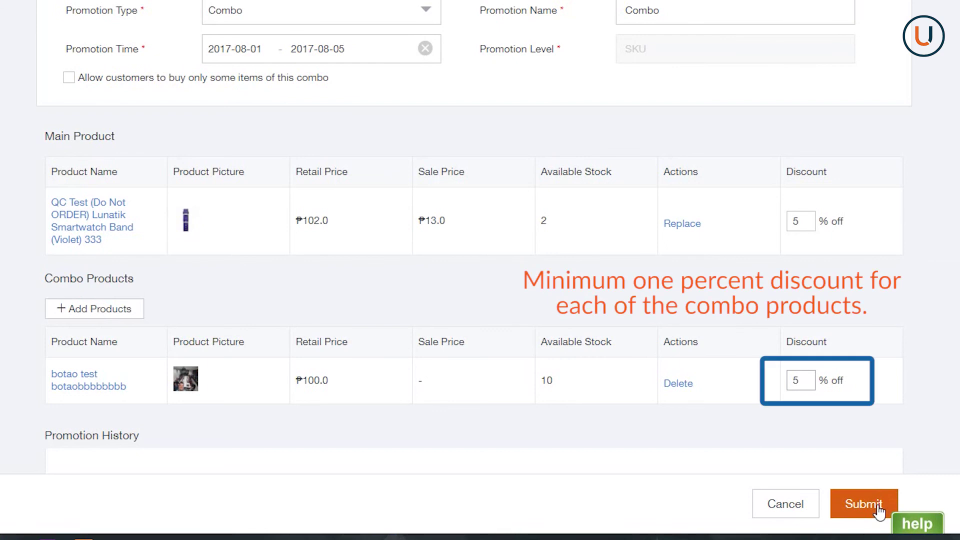
{"action": "left_click", "coordinate": [879, 510]}
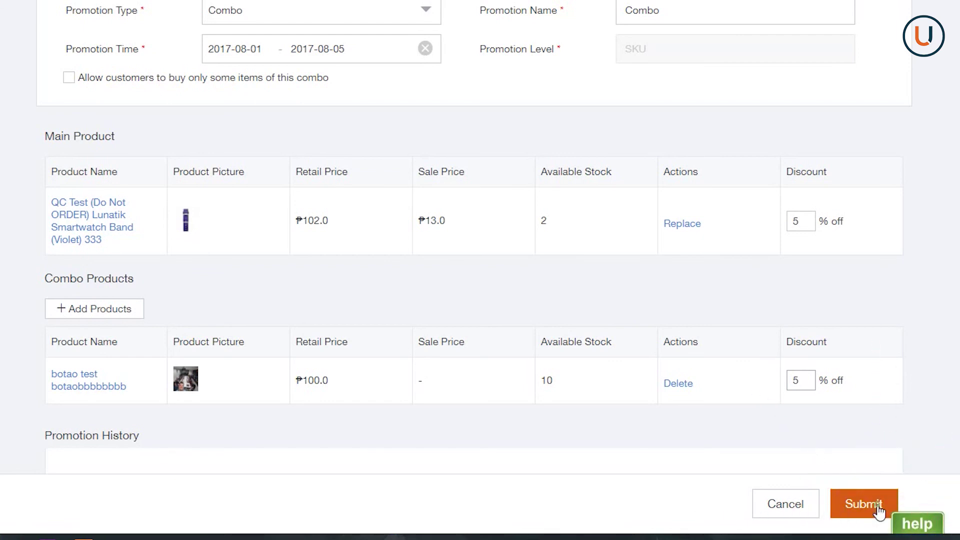